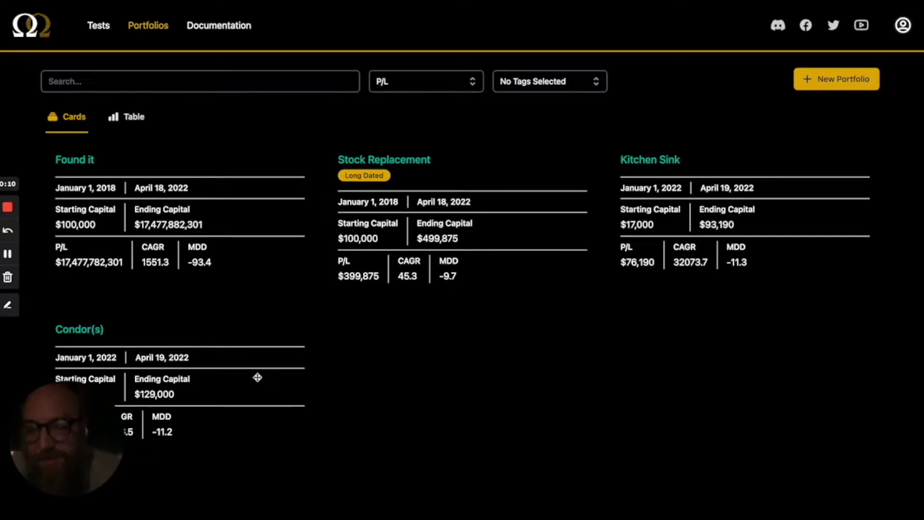
Open the Condor(s) portfolio and view its 21 DTE Conor and Vanilla Iron Condor backtests
{"action": "left_click", "coordinate": [211, 375]}
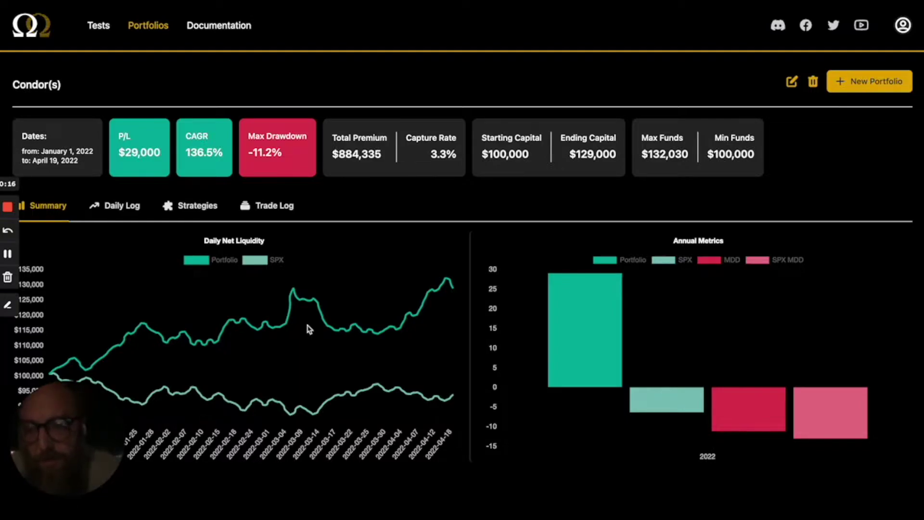
{"action": "left_click", "coordinate": [198, 205]}
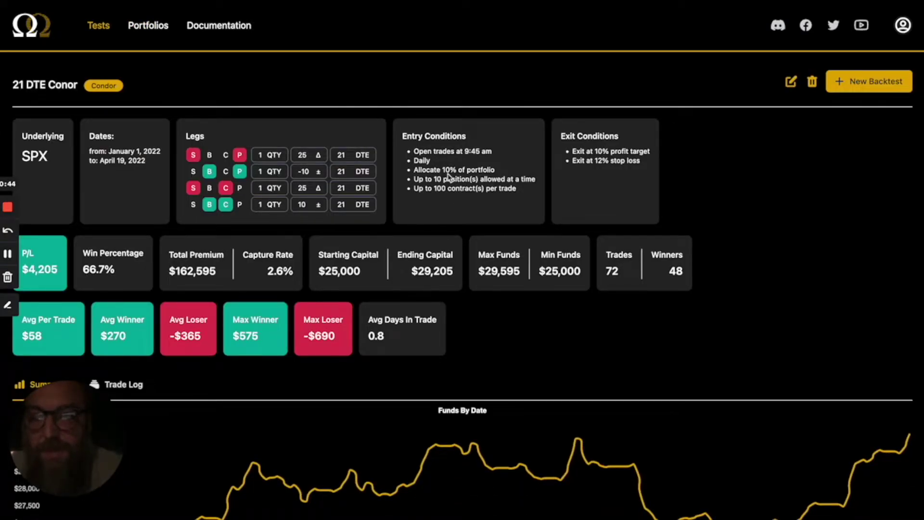
{"action": "key", "text": "alt+Left"}
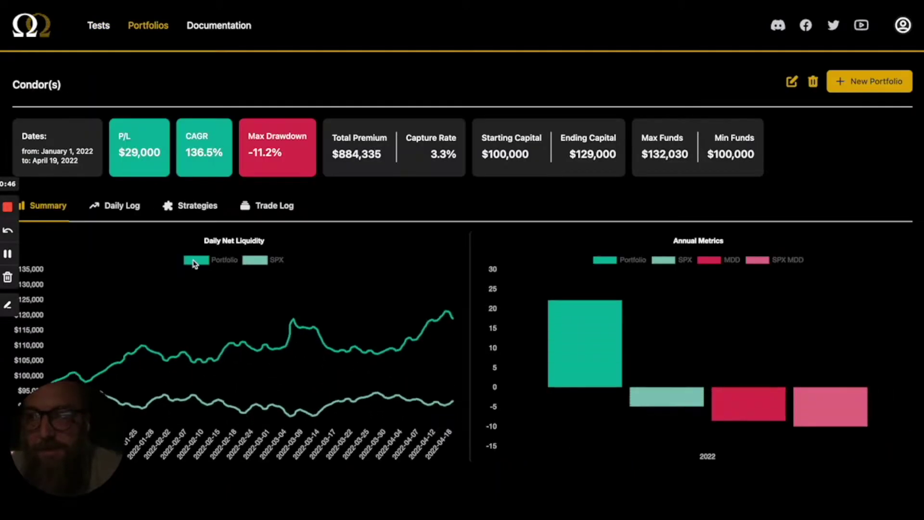
{"action": "left_click", "coordinate": [181, 204]}
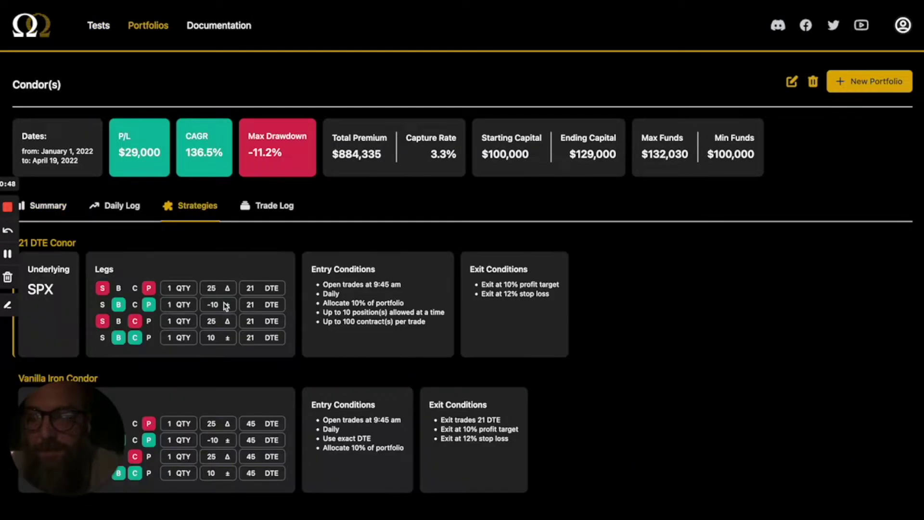
{"action": "left_click", "coordinate": [250, 406]}
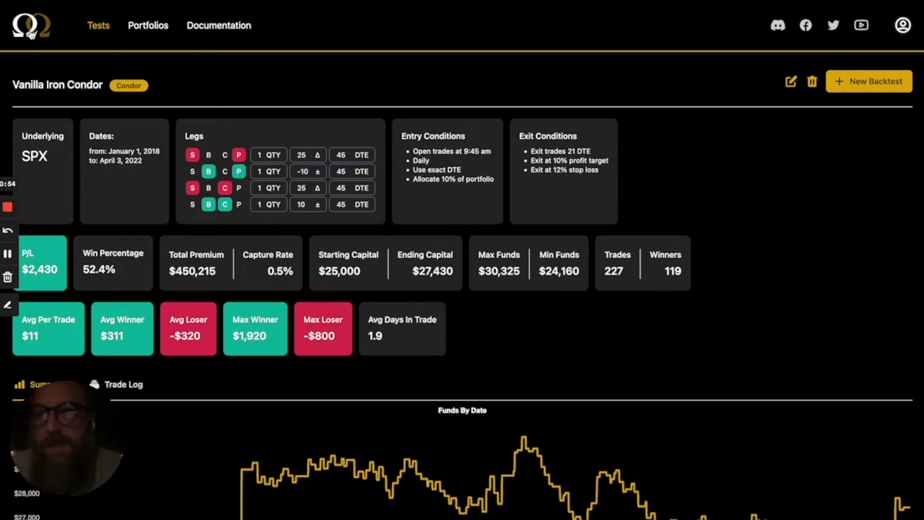
{"action": "key", "text": "alt+Left"}
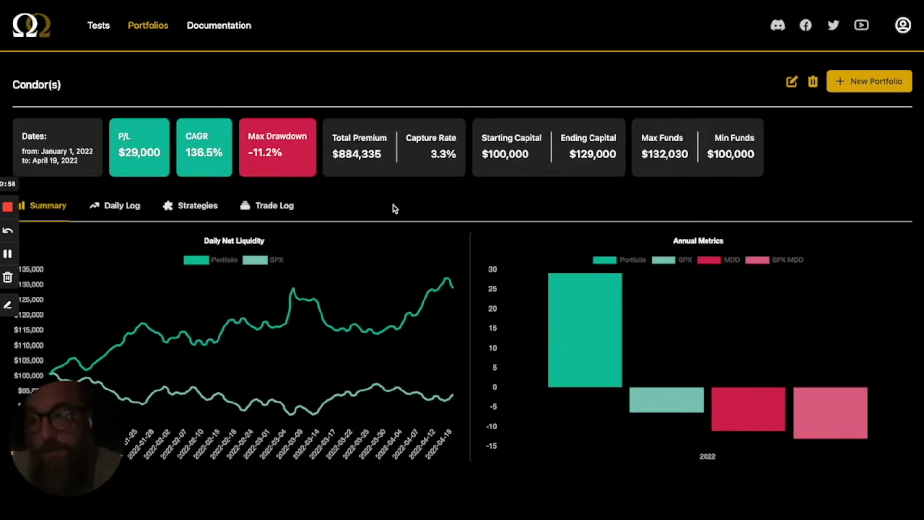
Start a new portfolio from the Condor(s) strategies list and review its form
{"action": "left_click", "coordinate": [205, 207]}
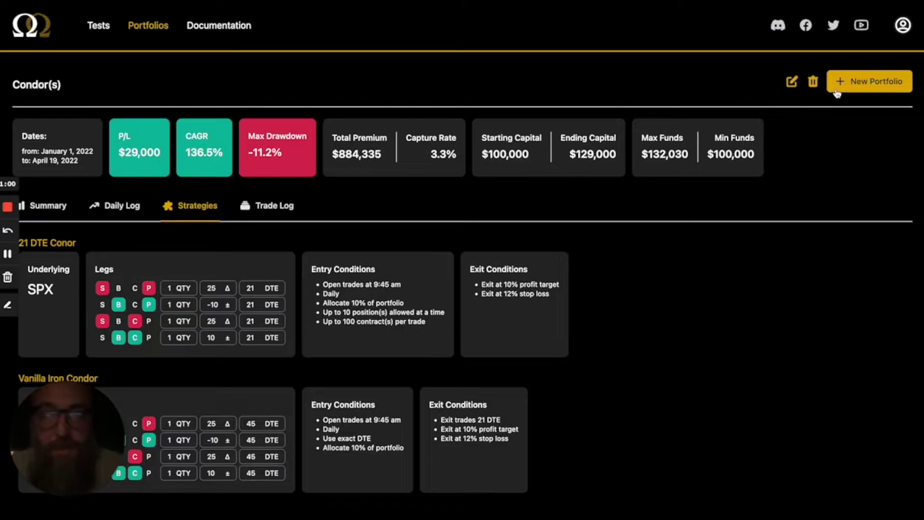
{"action": "left_click", "coordinate": [869, 80]}
{"action": "scroll", "coordinate": [628, 268], "scroll_direction": "down", "scroll_amount": 5}
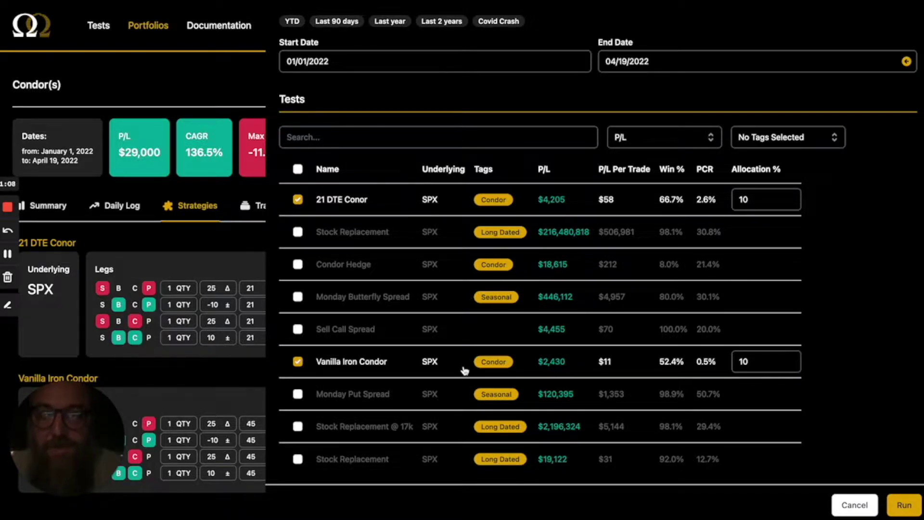
{"action": "scroll", "coordinate": [464, 369], "scroll_direction": "up", "scroll_amount": 1}
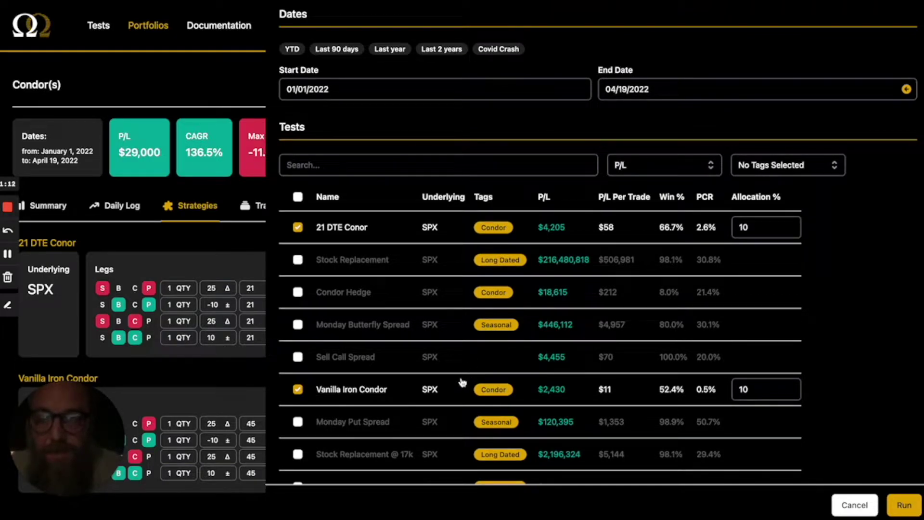
Change the Vanilla Iron Condor and 21 DTE Conor allocations from 10% to 50%
{"action": "left_click", "coordinate": [752, 389]}
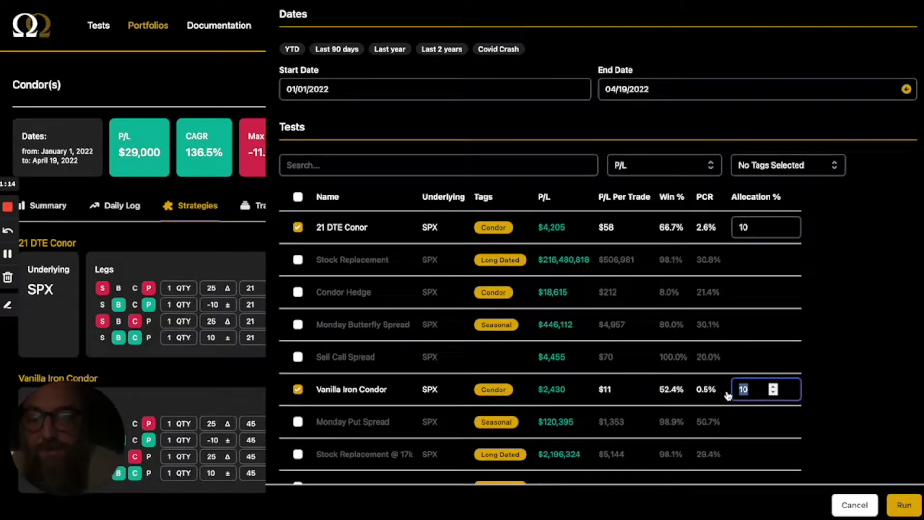
{"action": "key", "text": "BackSpace"}
{"action": "key", "text": "BackSpace"}
{"action": "type", "text": "50"}
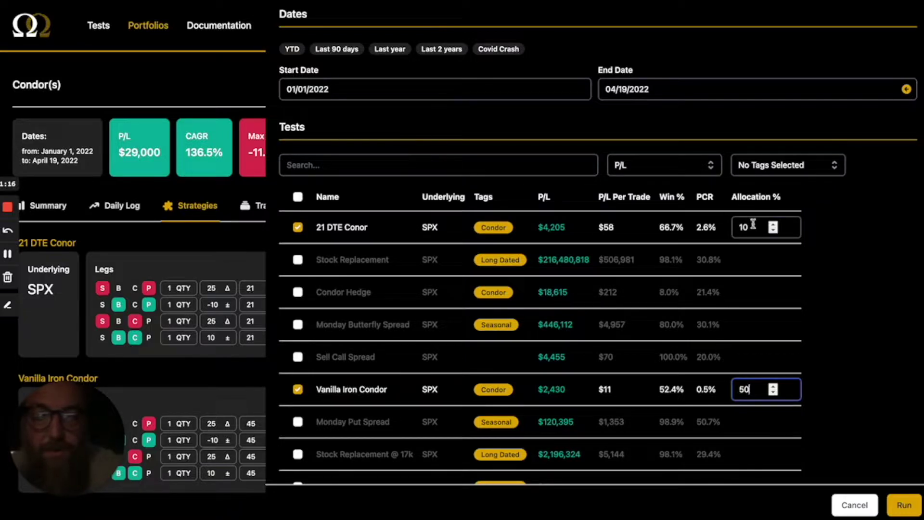
{"action": "left_click_drag", "start_coordinate": [751, 227], "coordinate": [736, 226]}
{"action": "type", "text": "50"}
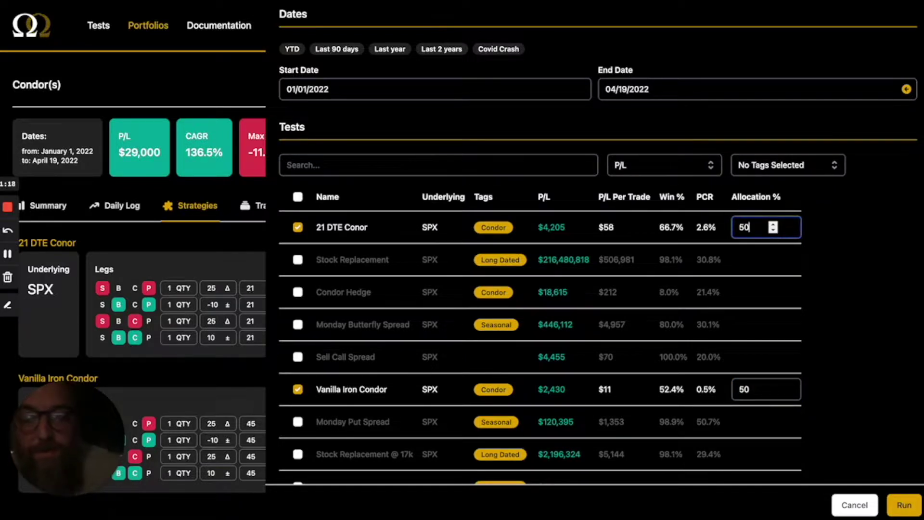
{"action": "scroll", "coordinate": [736, 227], "scroll_direction": "down", "scroll_amount": 1}
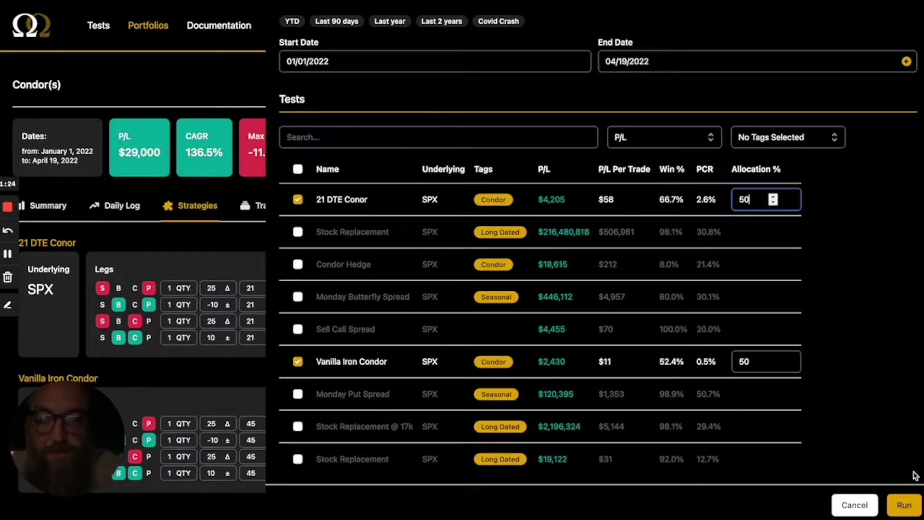
Run the 50/50 portfolio for $144,850 P/L and -29.1% drawdown, then recheck its settings
{"action": "left_click", "coordinate": [905, 504]}
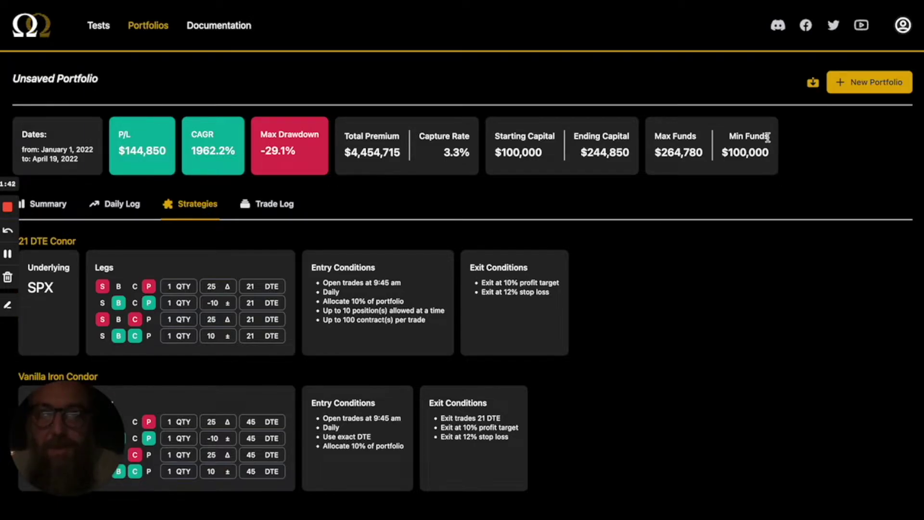
{"action": "left_click", "coordinate": [847, 85]}
{"action": "scroll", "coordinate": [738, 288], "scroll_direction": "down", "scroll_amount": 4}
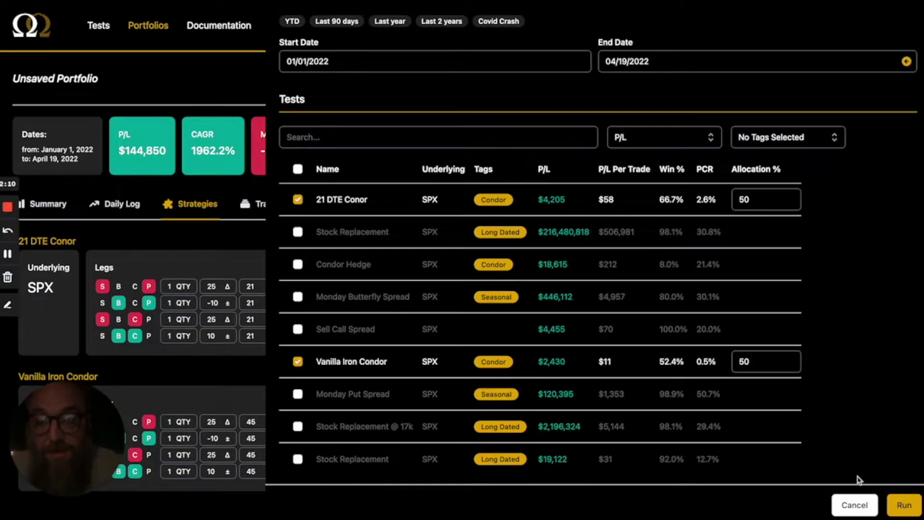
Cancel the portfolio settings and open the 21 DTE Conor backtest's settings form
{"action": "left_click", "coordinate": [854, 501]}
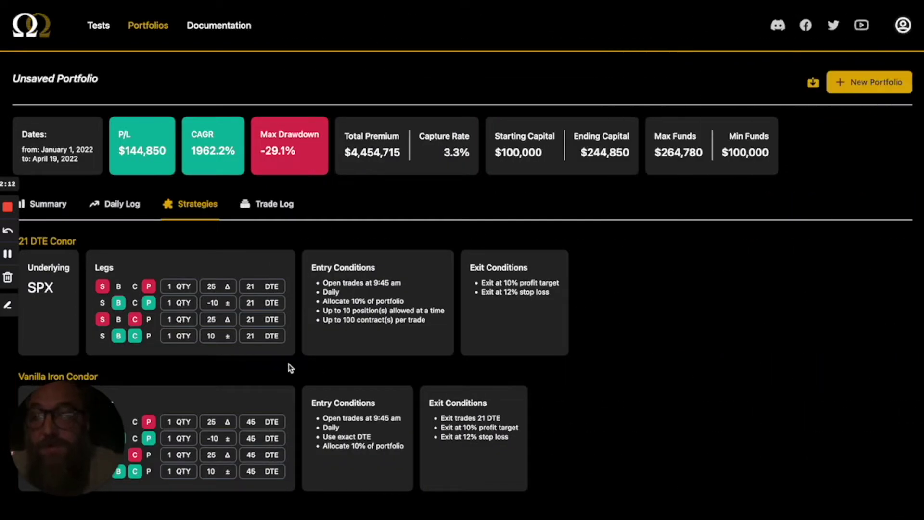
{"action": "left_click", "coordinate": [249, 269]}
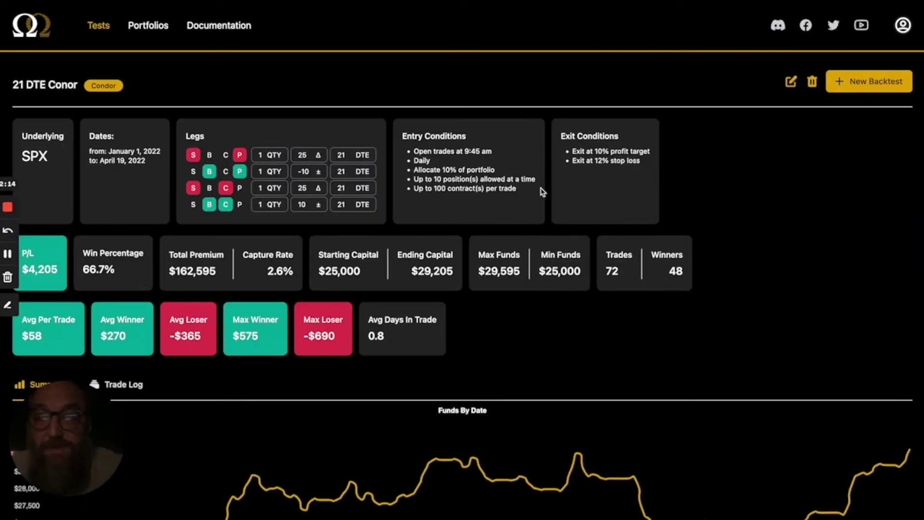
{"action": "left_click", "coordinate": [870, 85]}
{"action": "scroll", "coordinate": [677, 243], "scroll_direction": "down", "scroll_amount": 9}
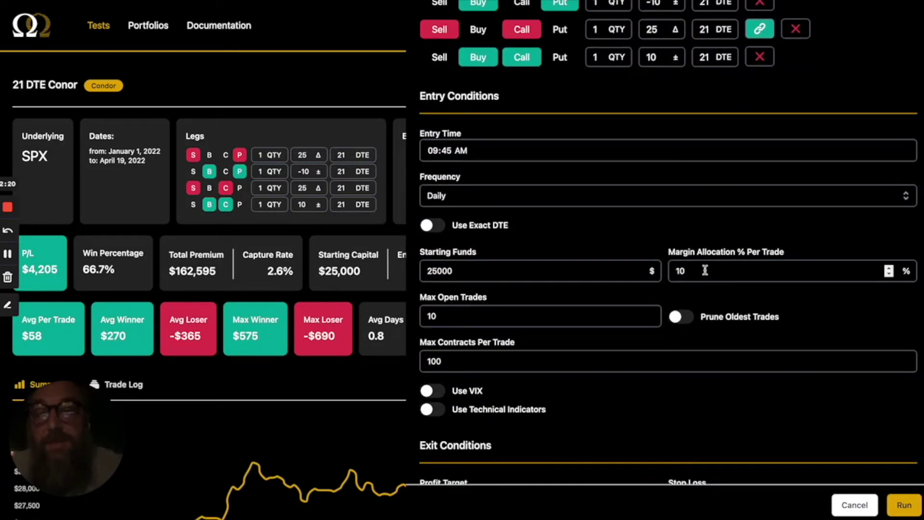
{"action": "scroll", "coordinate": [704, 271], "scroll_direction": "down", "scroll_amount": 1}
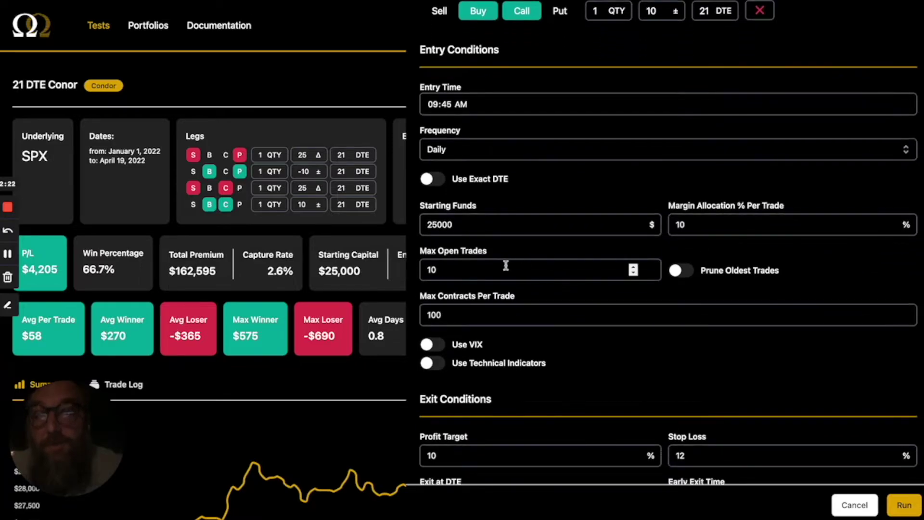
Highlight the 10 max open trades and 100 max contracts per trade limits
{"action": "left_click", "coordinate": [506, 265]}
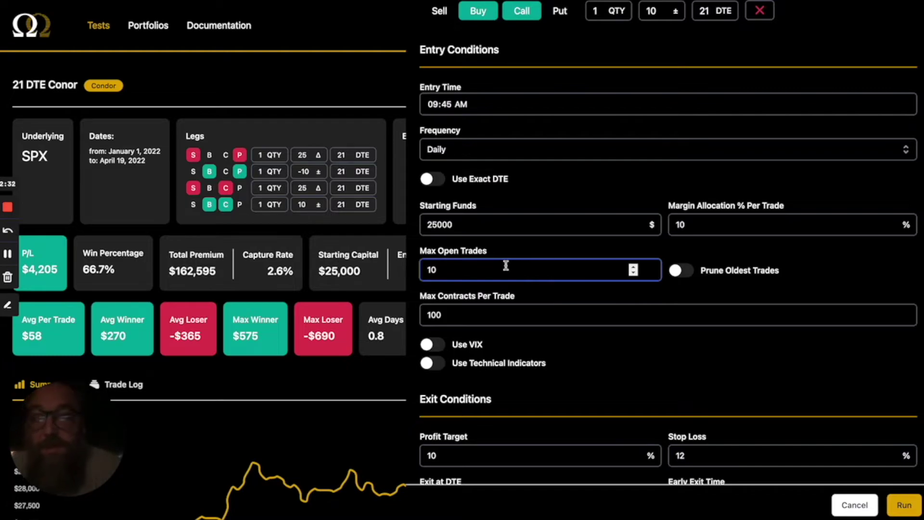
{"action": "scroll", "coordinate": [506, 266], "scroll_direction": "down", "scroll_amount": 1}
{"action": "left_click", "coordinate": [479, 270]}
{"action": "double_click", "coordinate": [477, 270]}
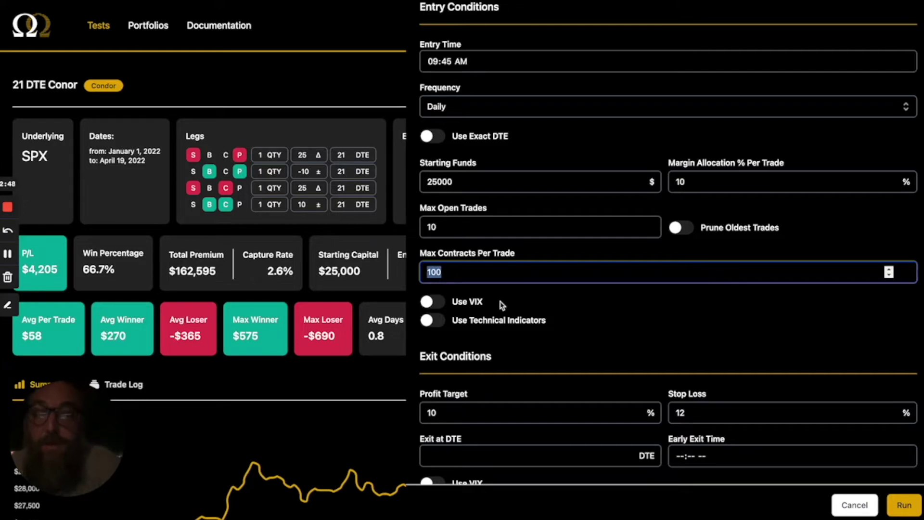
{"action": "left_click", "coordinate": [839, 493]}
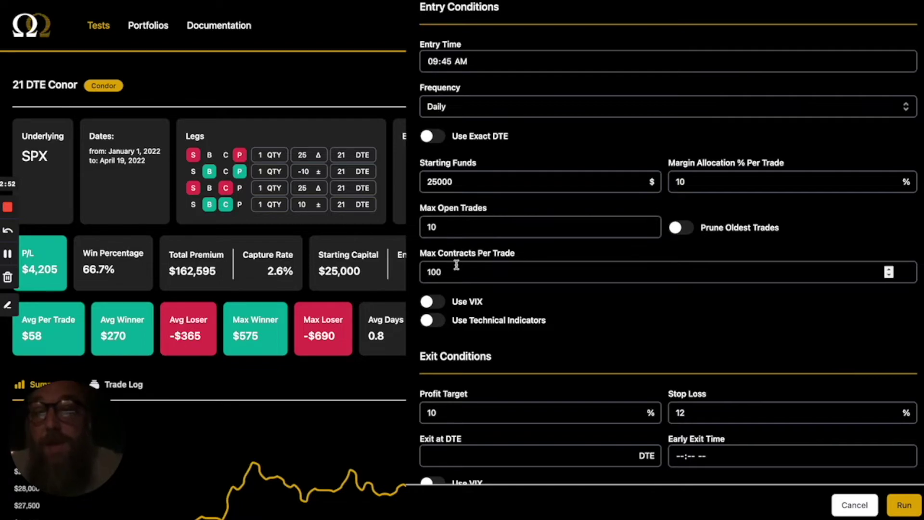
{"action": "left_click_drag", "start_coordinate": [457, 267], "coordinate": [414, 268]}
{"action": "left_click", "coordinate": [483, 226]}
{"action": "left_click_drag", "start_coordinate": [433, 226], "coordinate": [423, 227]}
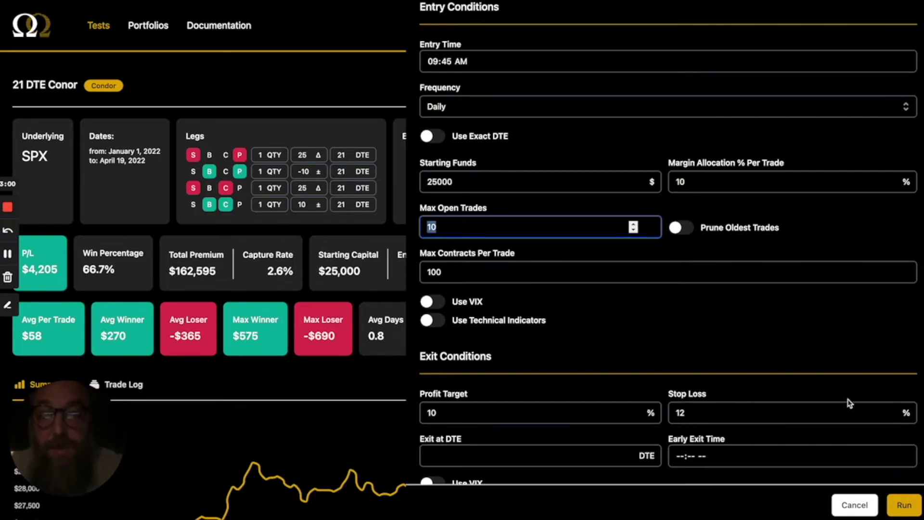
Dismiss the test settings and start a new portfolio run from the Condor(s) portfolio
{"action": "left_click", "coordinate": [854, 506]}
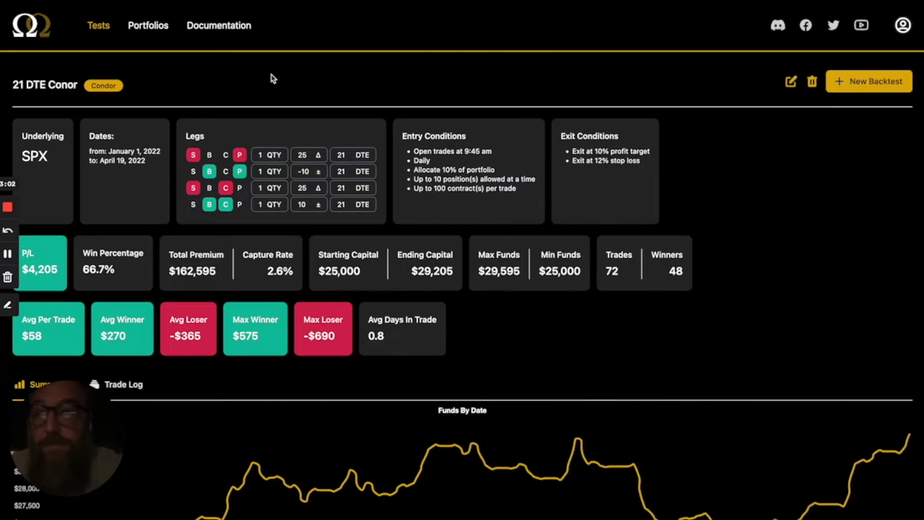
{"action": "left_click", "coordinate": [147, 25]}
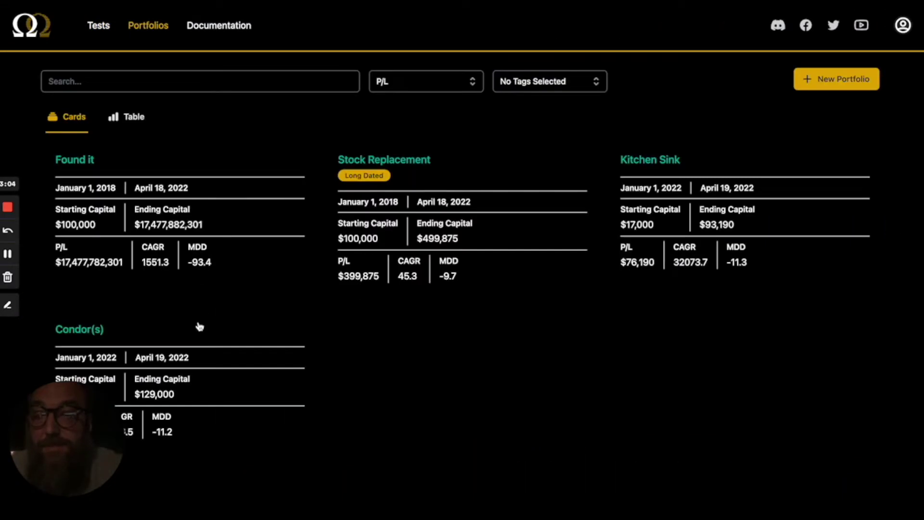
{"action": "left_click", "coordinate": [182, 375]}
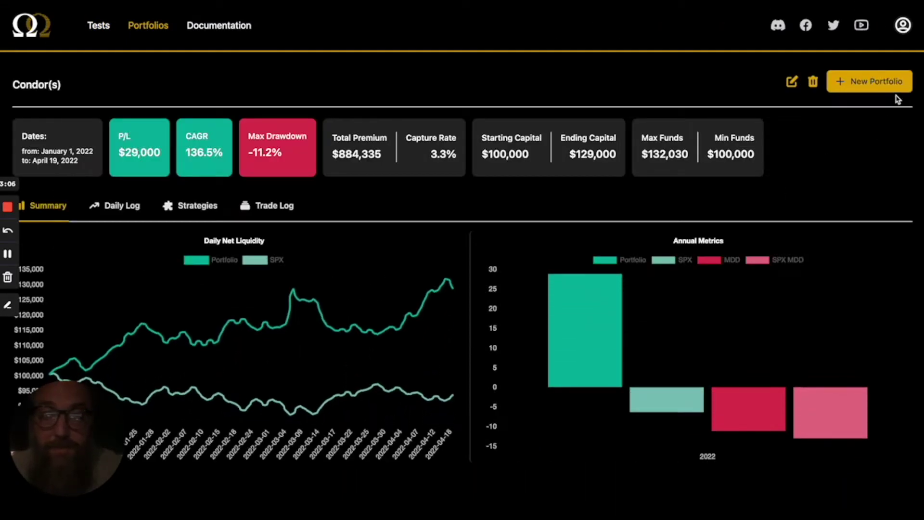
{"action": "left_click", "coordinate": [894, 85]}
Set starting funds to $1,000,000 and both condor allocations to 50%, then run it
{"action": "left_click", "coordinate": [368, 110]}
{"action": "type", "text": "000000"}
{"action": "scroll", "coordinate": [480, 224], "scroll_direction": "down", "scroll_amount": 5}
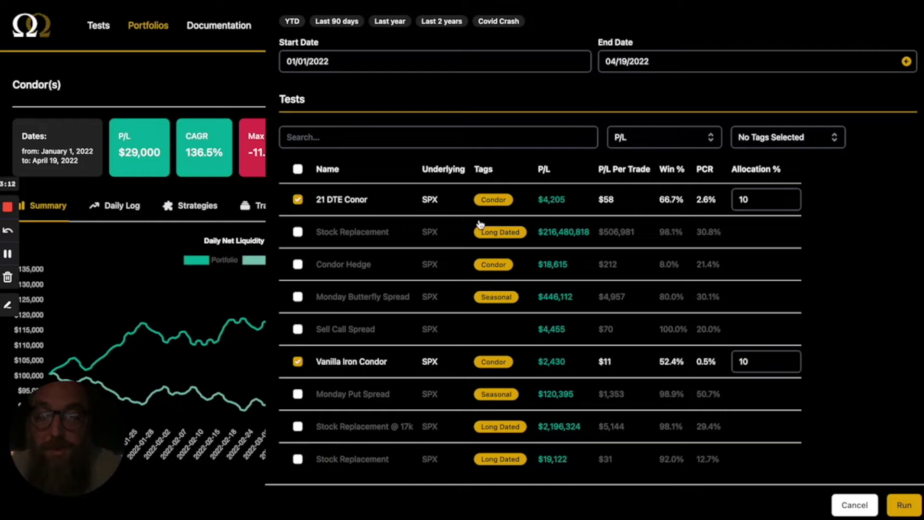
{"action": "left_click", "coordinate": [754, 202]}
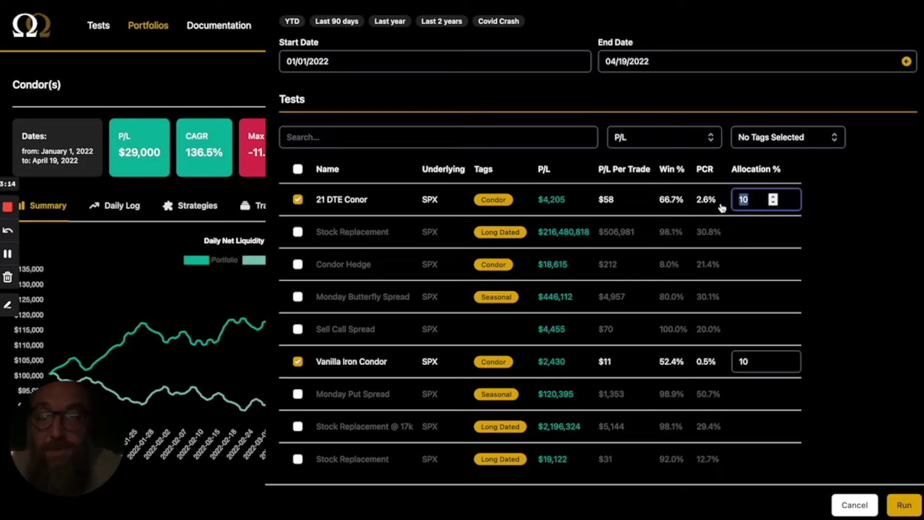
{"action": "type", "text": "50"}
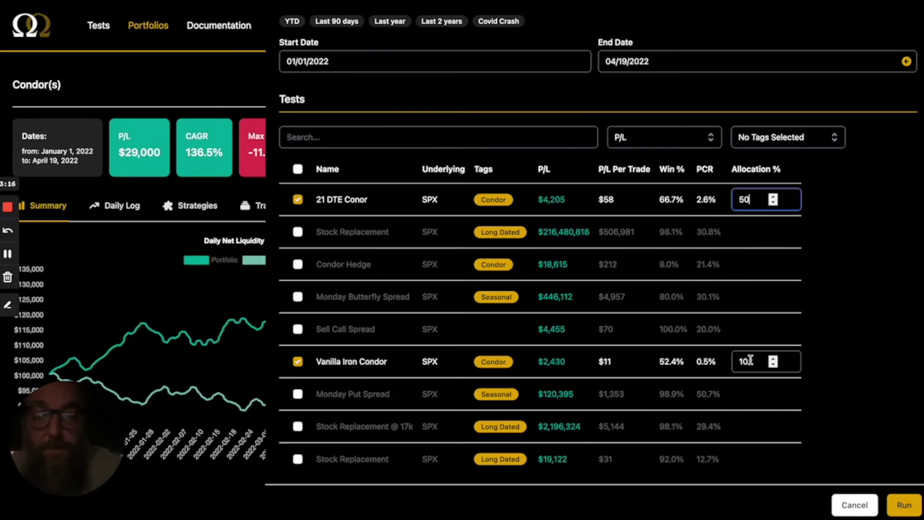
{"action": "double_click", "coordinate": [750, 360]}
{"action": "type", "text": "50"}
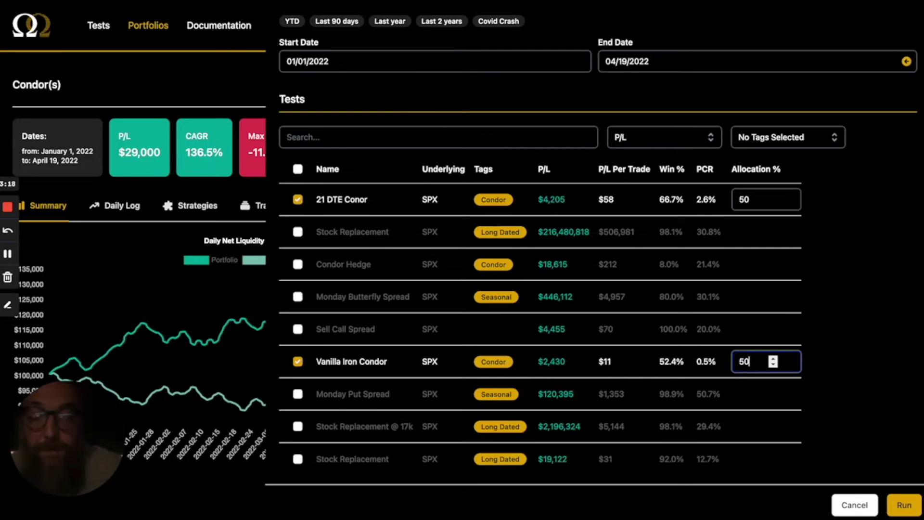
{"action": "key", "text": "Return"}
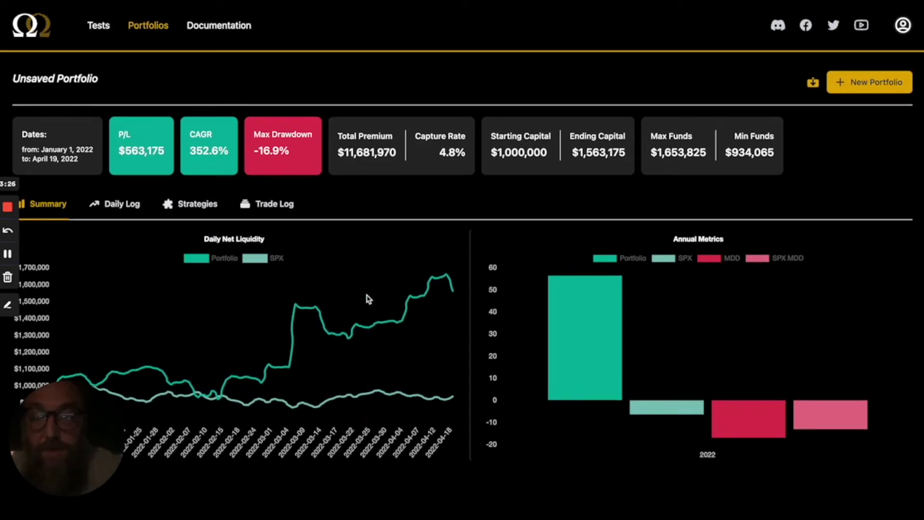
Open the Trade Log and highlight the third trade's 881-contract legs
{"action": "left_click", "coordinate": [250, 204]}
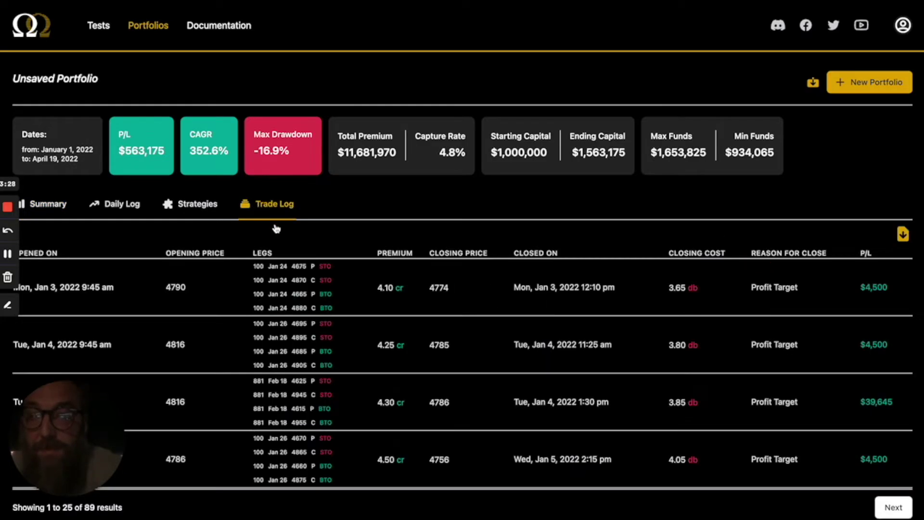
{"action": "scroll", "coordinate": [352, 318], "scroll_direction": "down", "scroll_amount": 2}
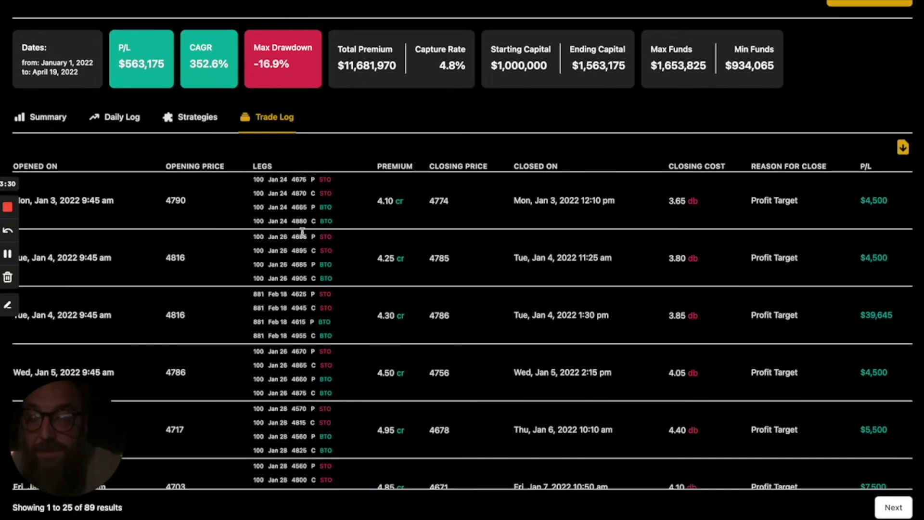
{"action": "scroll", "coordinate": [299, 264], "scroll_direction": "down", "scroll_amount": 1}
{"action": "scroll", "coordinate": [299, 263], "scroll_direction": "down", "scroll_amount": 1}
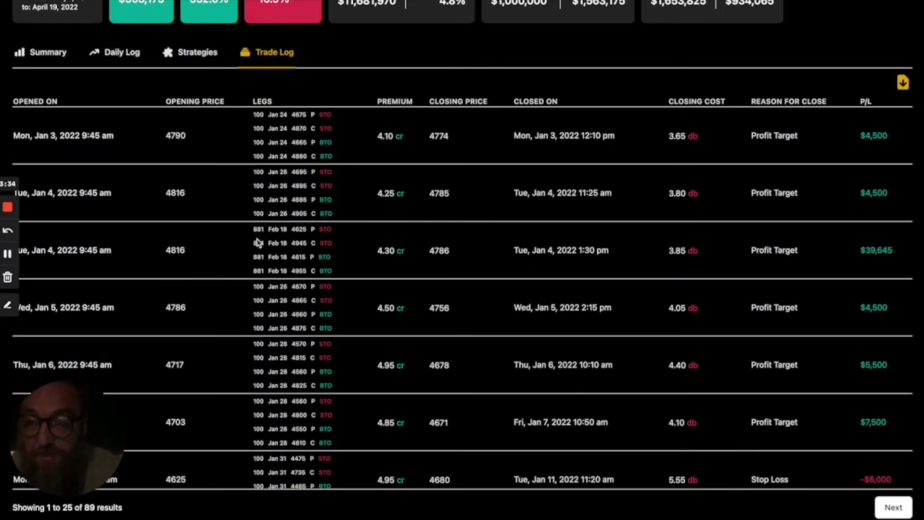
{"action": "left_click_drag", "start_coordinate": [252, 230], "coordinate": [326, 271]}
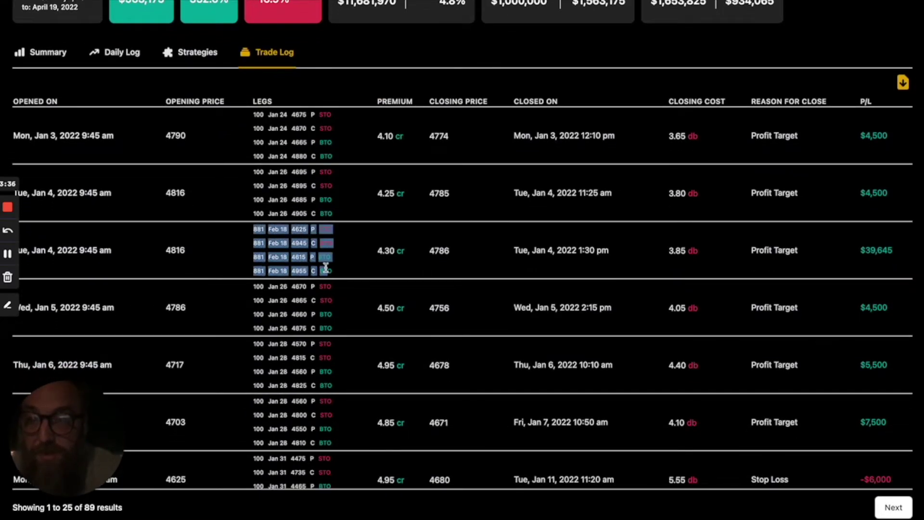
{"action": "scroll", "coordinate": [325, 267], "scroll_direction": "down", "scroll_amount": 4}
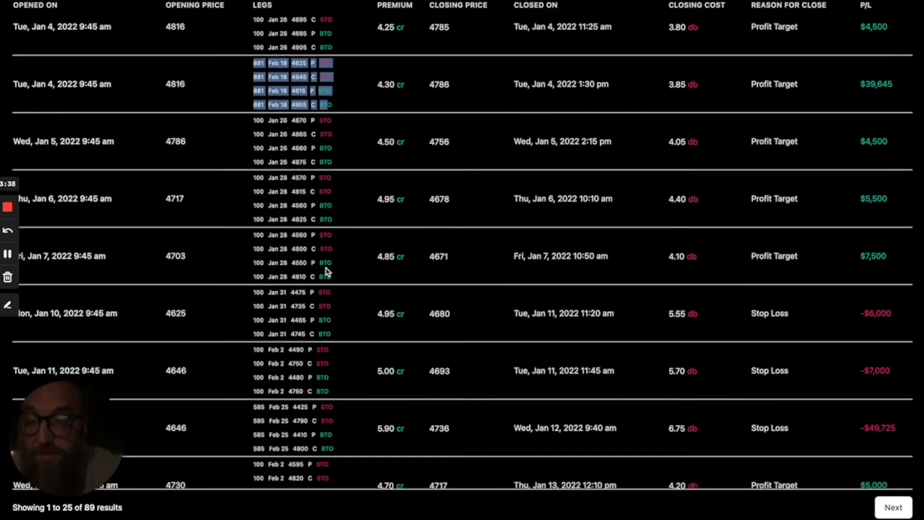
{"action": "scroll", "coordinate": [325, 270], "scroll_direction": "down", "scroll_amount": 1}
Highlight later trades' legs, then compare with the first trade's 100-contract legs
{"action": "left_click_drag", "start_coordinate": [252, 343], "coordinate": [339, 383]}
{"action": "scroll", "coordinate": [359, 336], "scroll_direction": "down", "scroll_amount": 1}
{"action": "scroll", "coordinate": [359, 336], "scroll_direction": "down", "scroll_amount": 3}
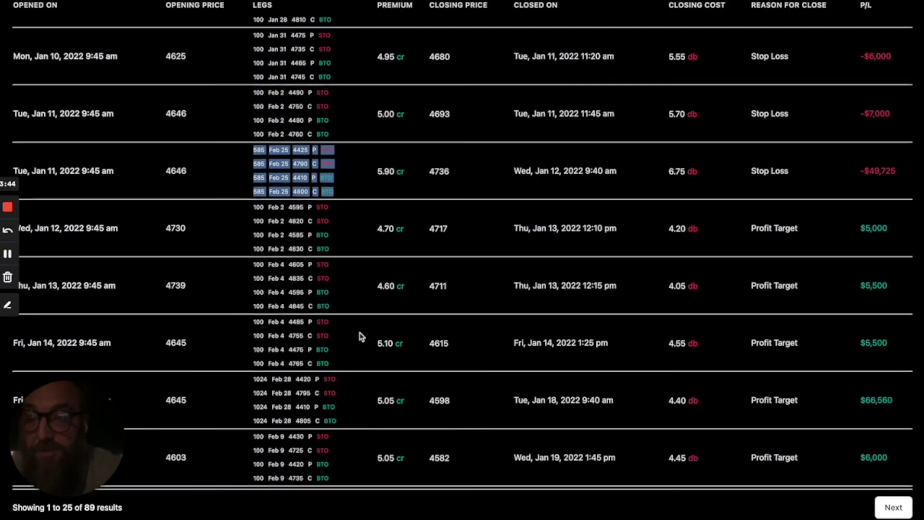
{"action": "scroll", "coordinate": [361, 336], "scroll_direction": "down", "scroll_amount": 1}
{"action": "left_click_drag", "start_coordinate": [248, 360], "coordinate": [349, 403]}
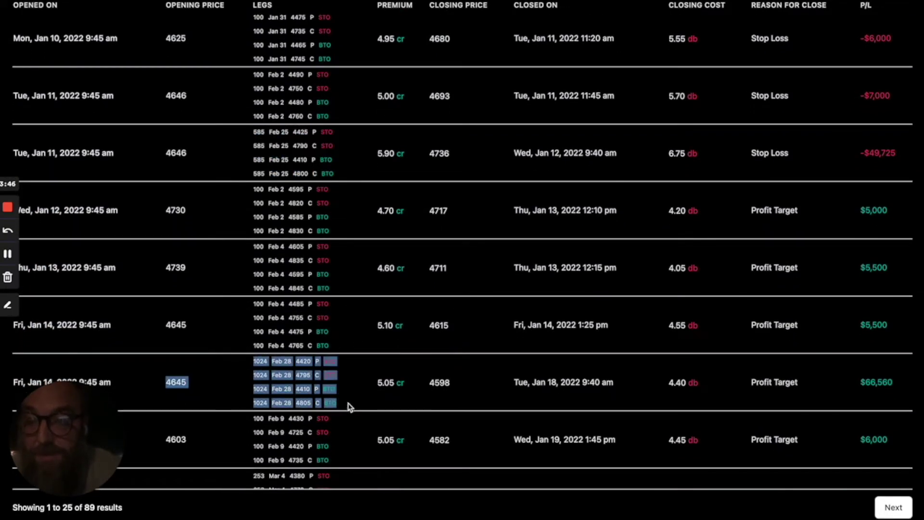
{"action": "scroll", "coordinate": [347, 393], "scroll_direction": "up", "scroll_amount": 8}
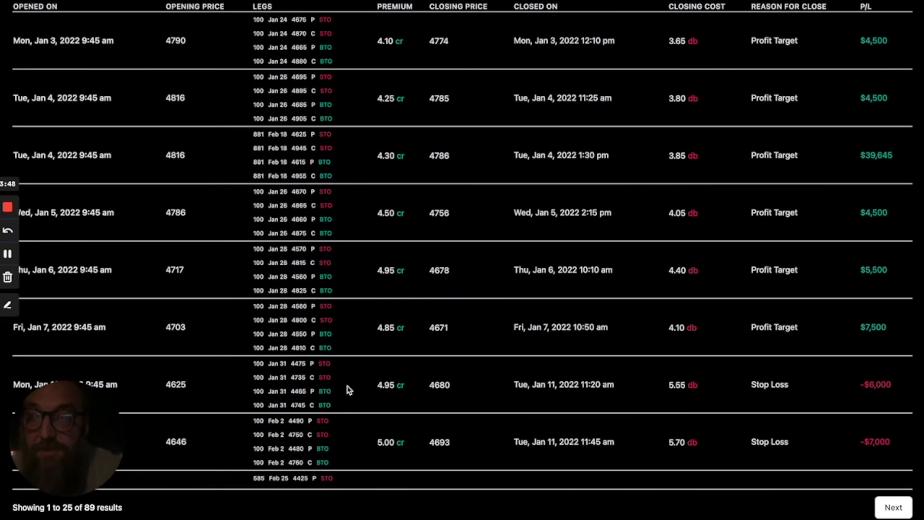
{"action": "scroll", "coordinate": [308, 303], "scroll_direction": "up", "scroll_amount": 2}
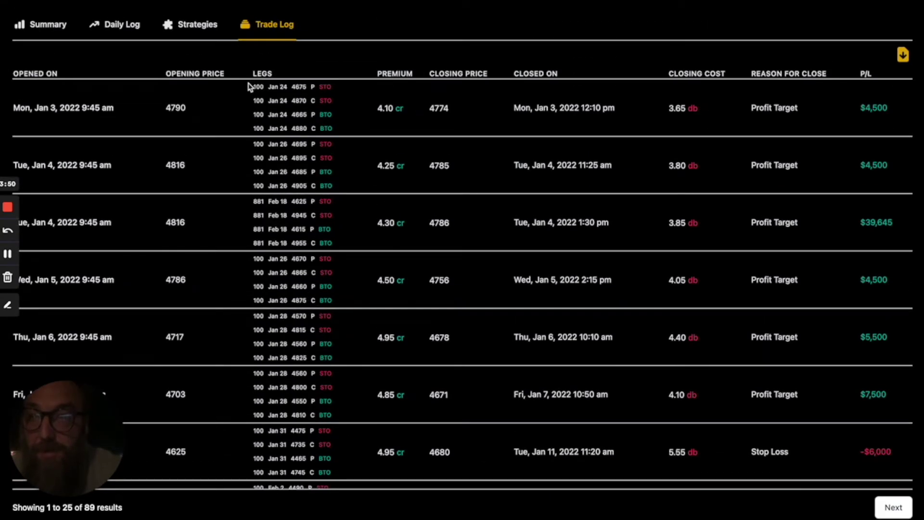
{"action": "mouse_move", "coordinate": [248, 86]}
{"action": "left_mouse_down"}
{"action": "mouse_move", "coordinate": [330, 107]}
{"action": "mouse_move", "coordinate": [334, 132]}
{"action": "mouse_move", "coordinate": [260, 85]}
{"action": "left_mouse_up"}
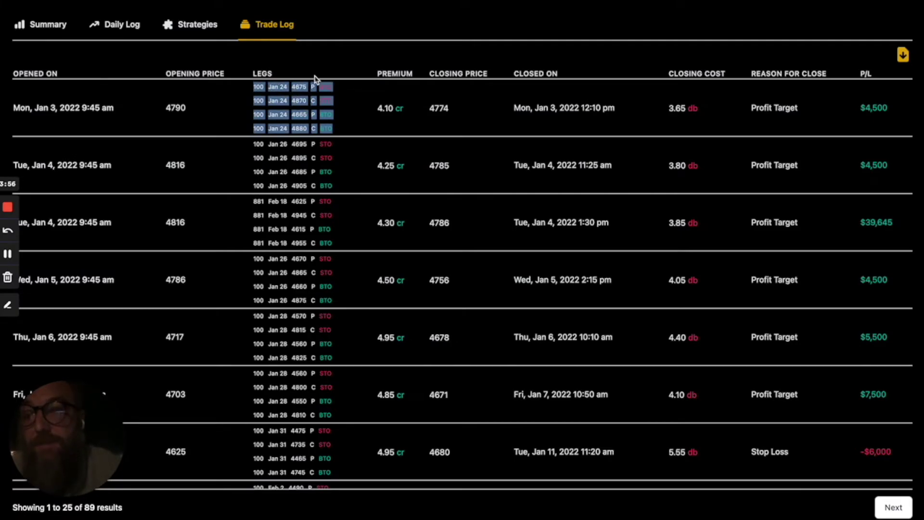
{"action": "scroll", "coordinate": [319, 151], "scroll_direction": "up", "scroll_amount": 3}
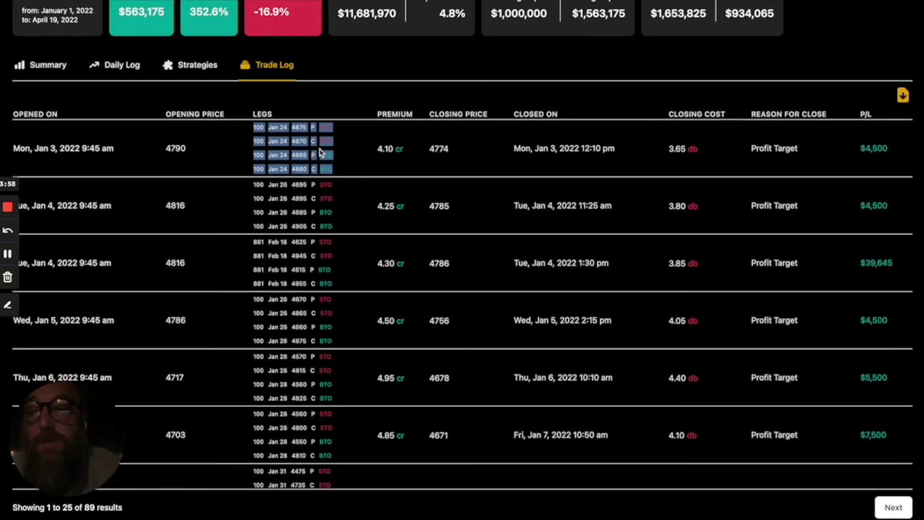
{"action": "scroll", "coordinate": [320, 151], "scroll_direction": "up", "scroll_amount": 2}
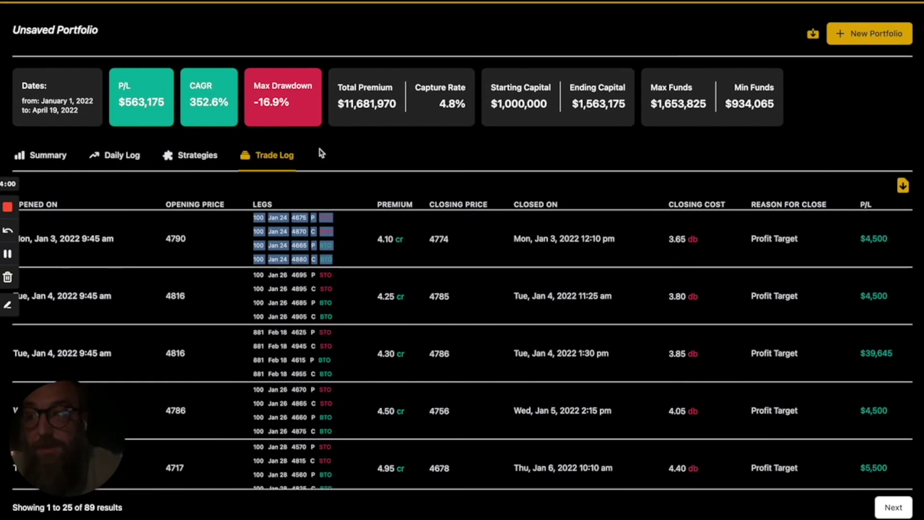
Clear the leg highlight and go back to the Portfolios list
{"action": "scroll", "coordinate": [321, 153], "scroll_direction": "up", "scroll_amount": 2}
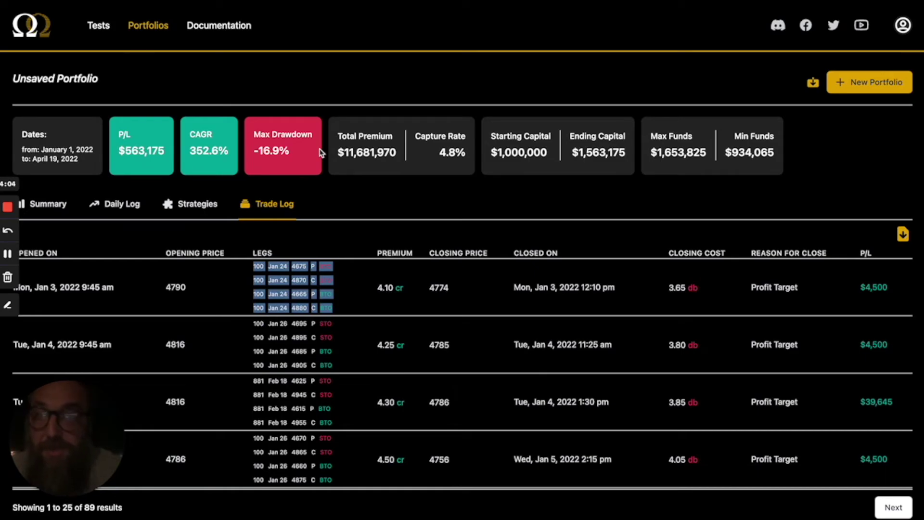
{"action": "left_click", "coordinate": [351, 282]}
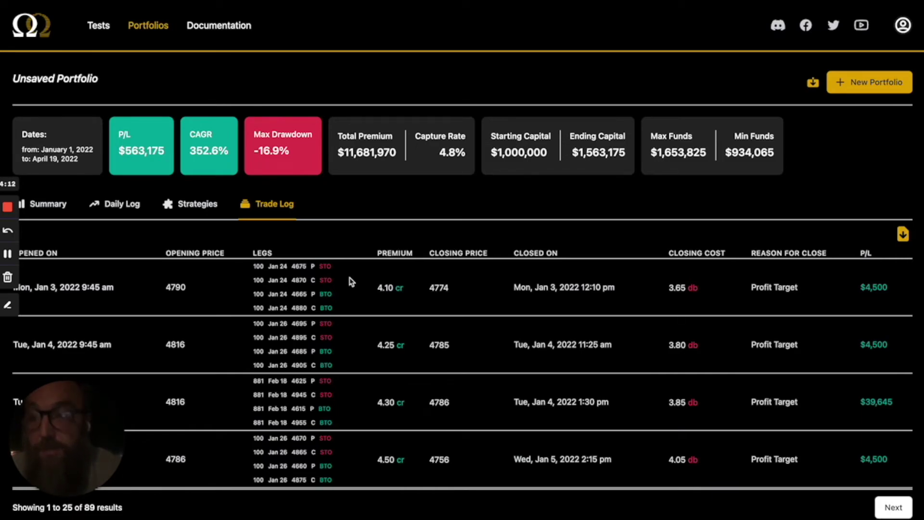
{"action": "left_click", "coordinate": [153, 30]}
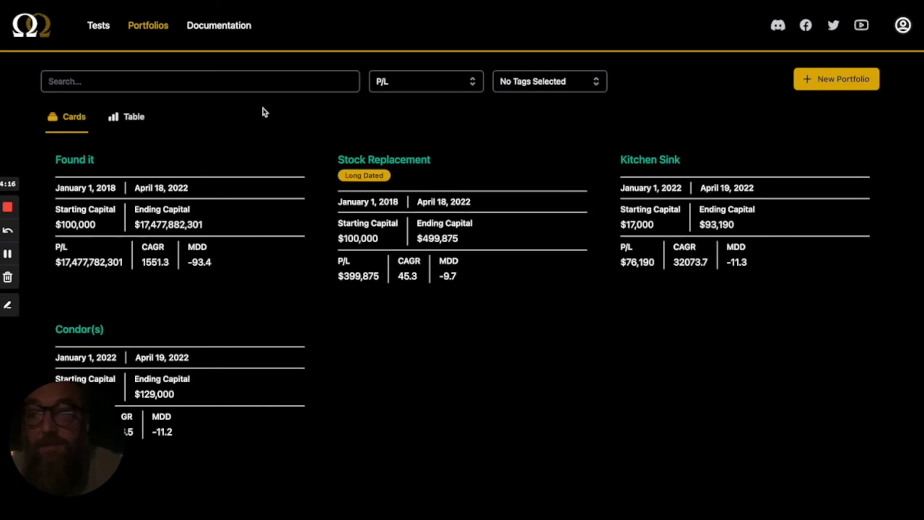